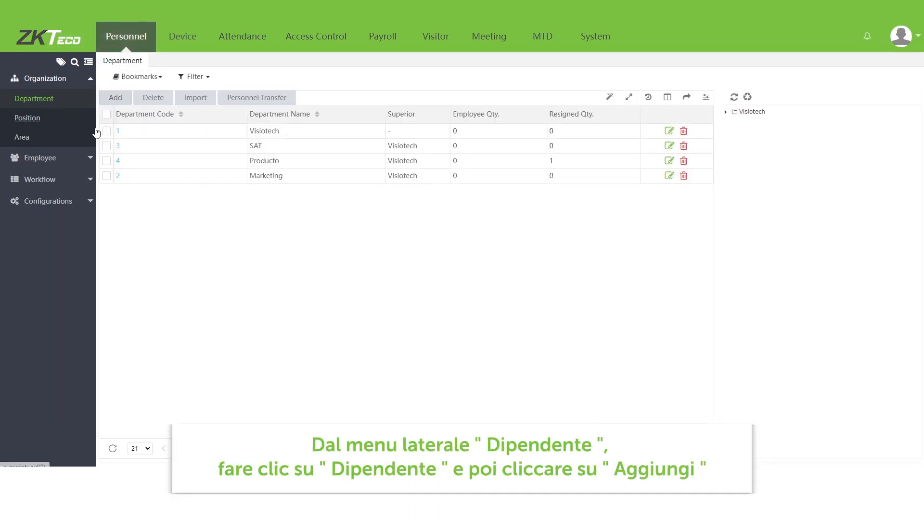
# - Open the form for adding a new employee from the employee list
pyautogui.click(80, 158)
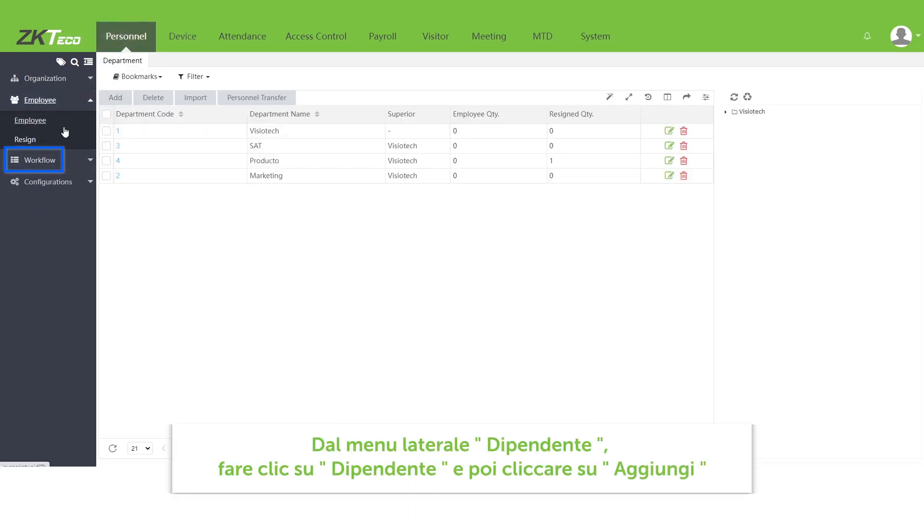
pyautogui.click(82, 127)
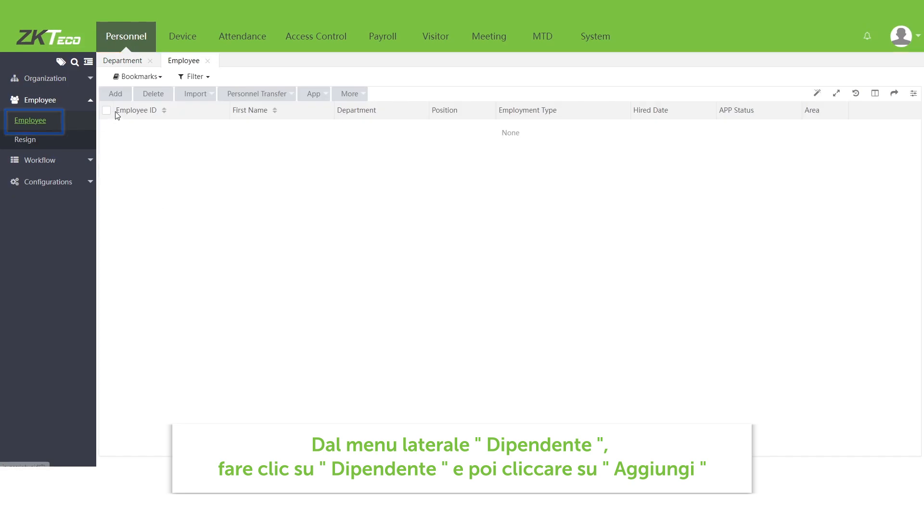
pyautogui.click(119, 96)
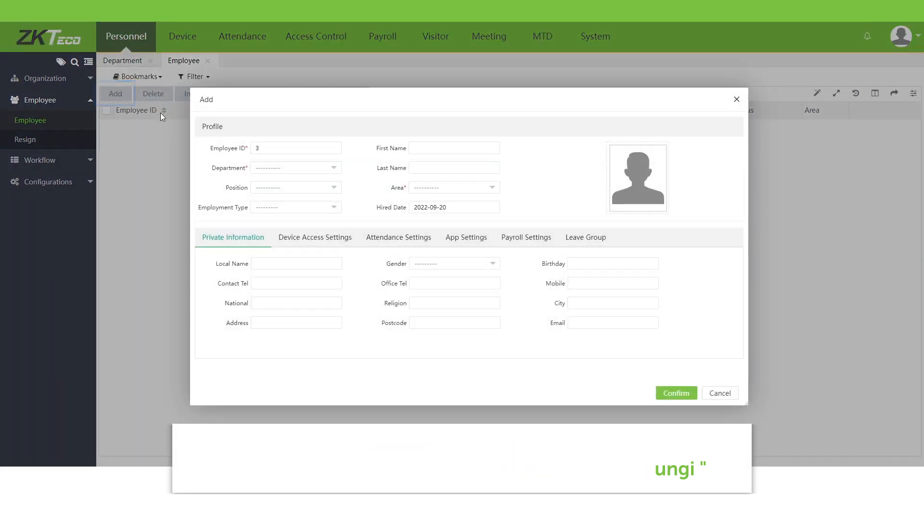
# - Set the employee ID to 1 and assign the Producto department
pyautogui.moveTo(279, 149); pyautogui.dragTo(252, 149)
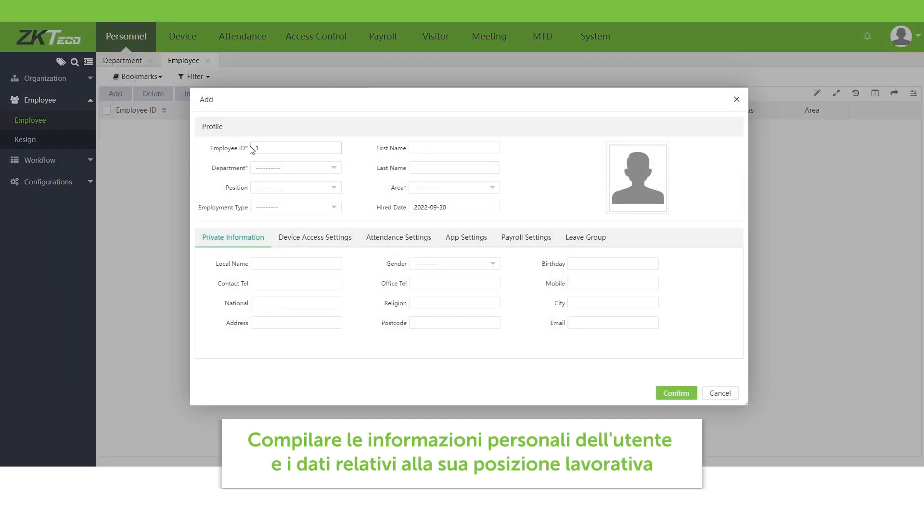
pyautogui.write('1')
pyautogui.click(286, 170)
pyautogui.click(253, 193)
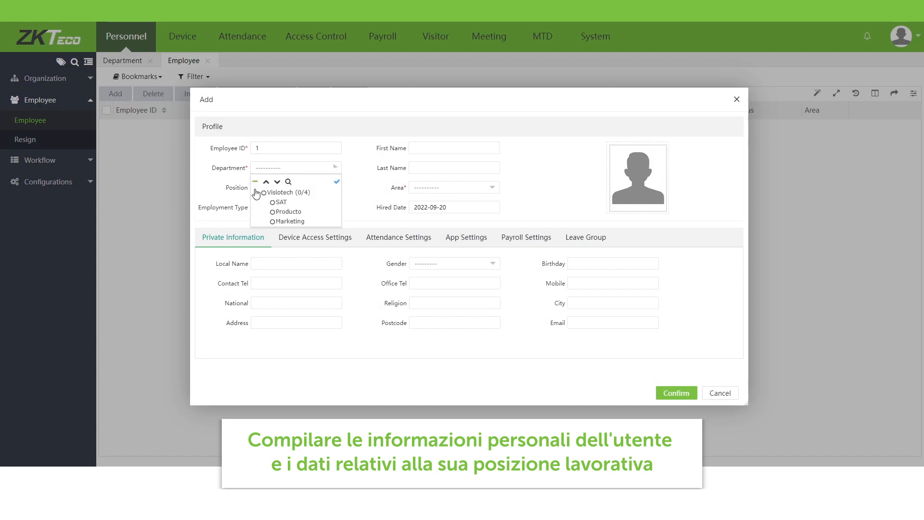
pyautogui.click(272, 211)
# - Set the position to Product Manager and the employment type to Official
pyautogui.click(275, 193)
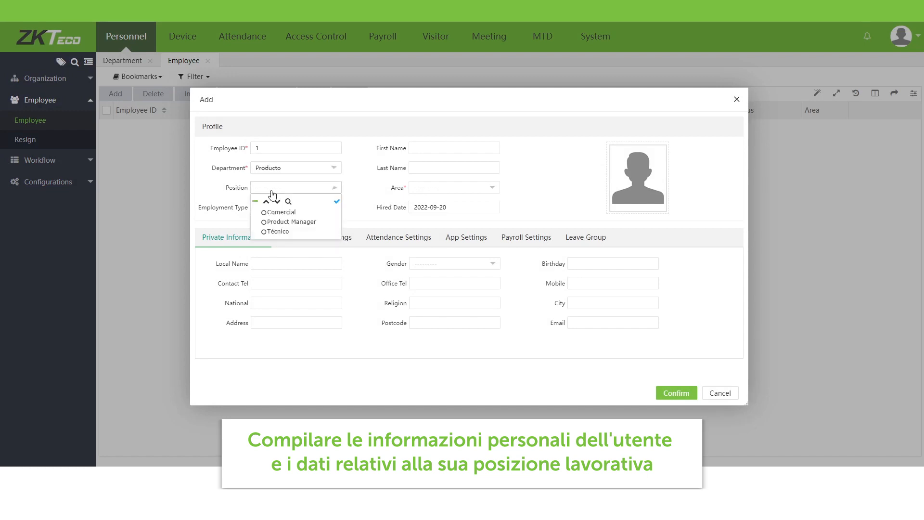
pyautogui.click(269, 221)
pyautogui.click(280, 212)
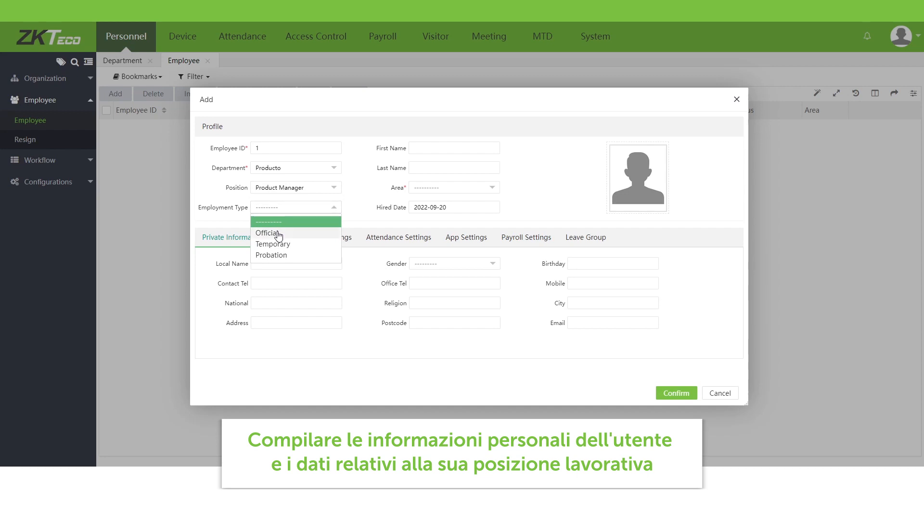
pyautogui.click(278, 234)
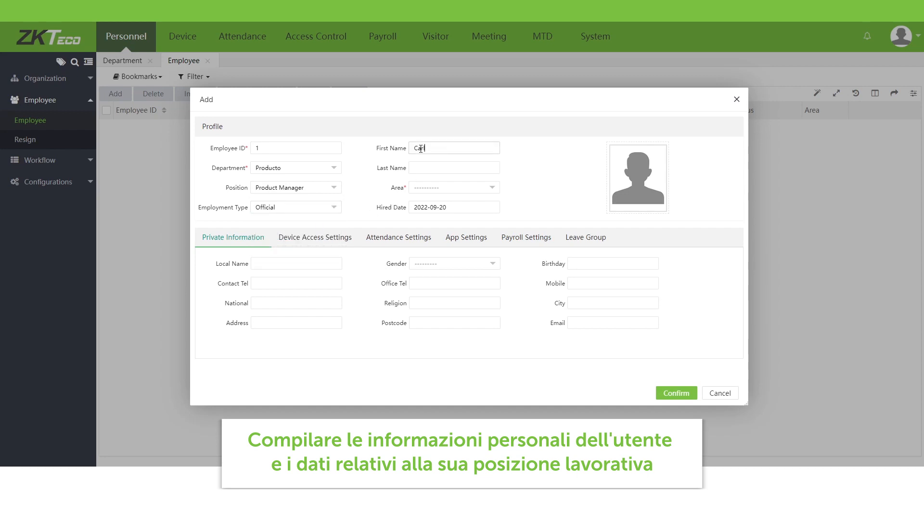
# - Enter the employee's first and last name and set the area to Producto
pyautogui.click(409, 169)
pyautogui.click(442, 188)
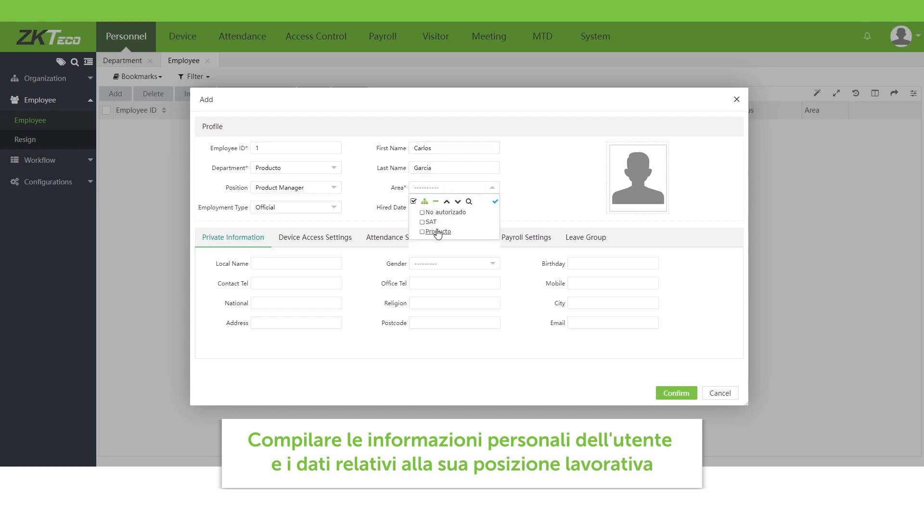
pyautogui.click(438, 232)
pyautogui.click(573, 207)
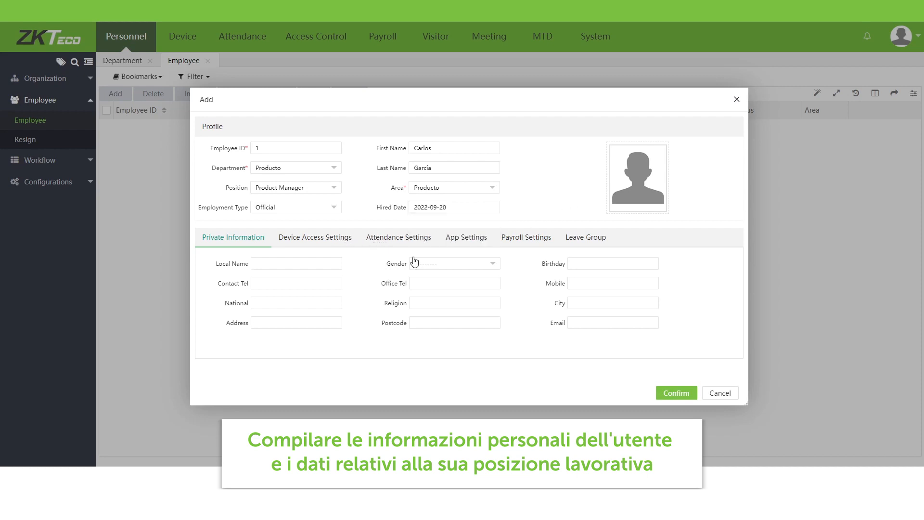
# - Choose the employee's gender in the private information section
pyautogui.click(414, 262)
pyautogui.click(433, 285)
# - In the device access settings, set verify mode to Any and device privilege to Employee
pyautogui.click(341, 239)
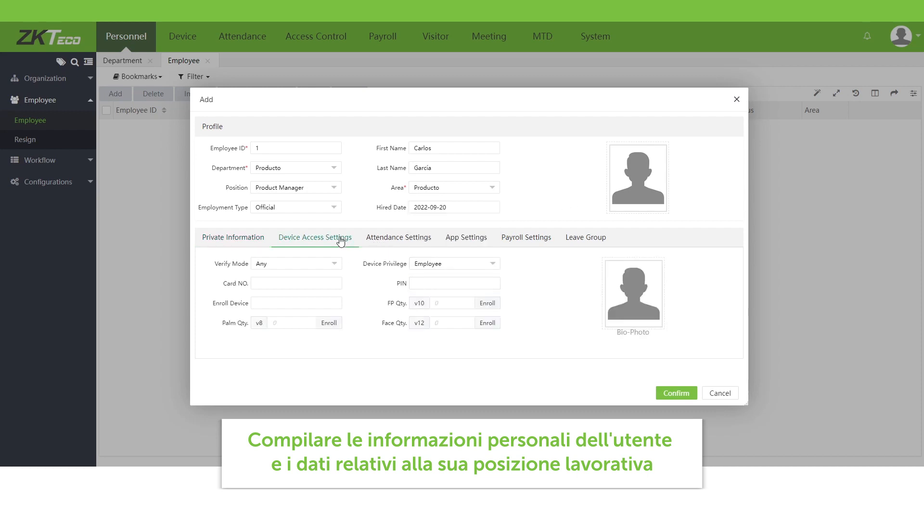
pyautogui.click(335, 264)
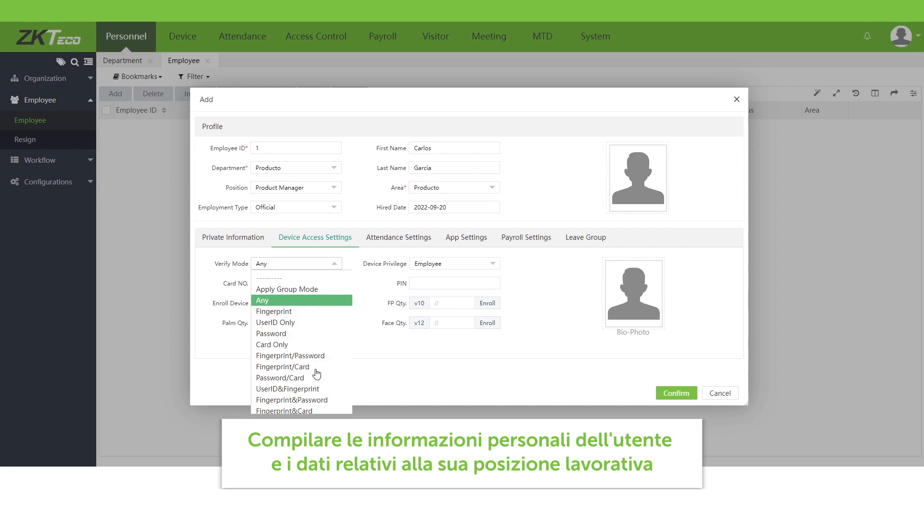
pyautogui.click(307, 299)
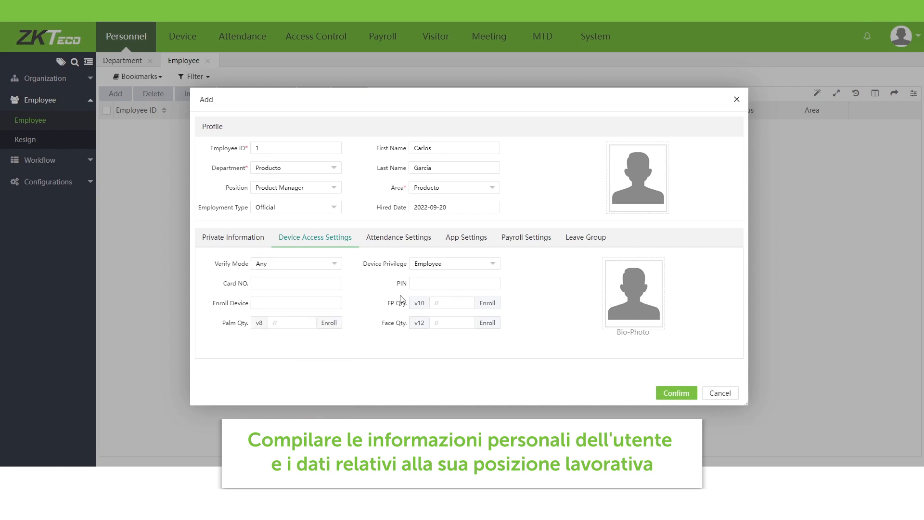
pyautogui.click(417, 266)
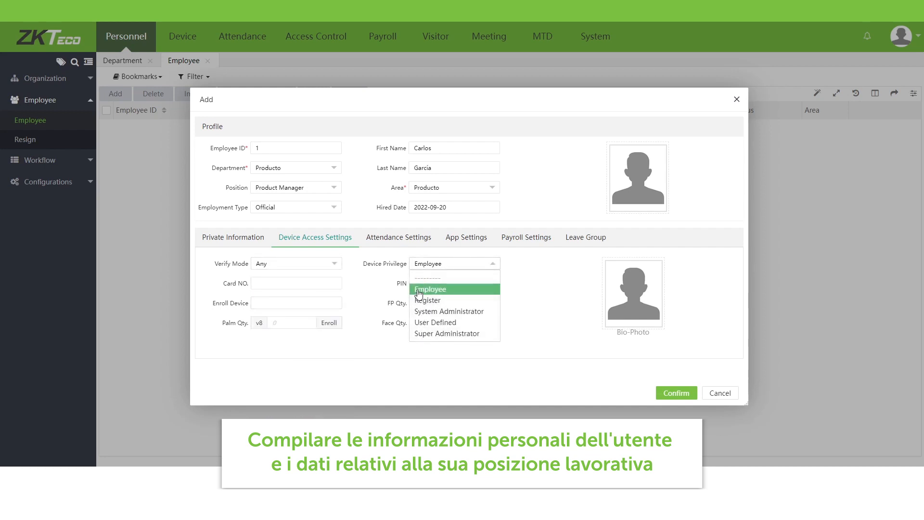
pyautogui.click(419, 291)
# - Enter the employee's device PIN
pyautogui.click(422, 283)
pyautogui.write('123456')
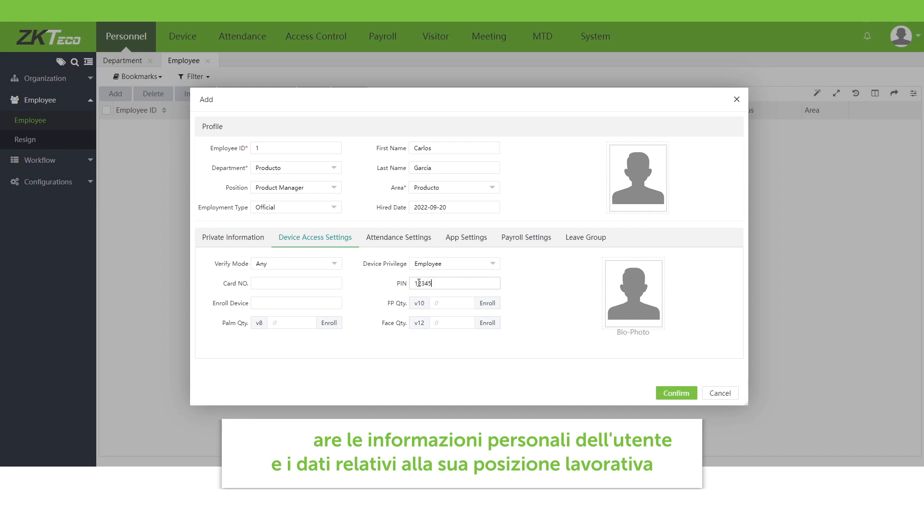
# - Enable the app status for the employee with the Employee app role
pyautogui.click(383, 241)
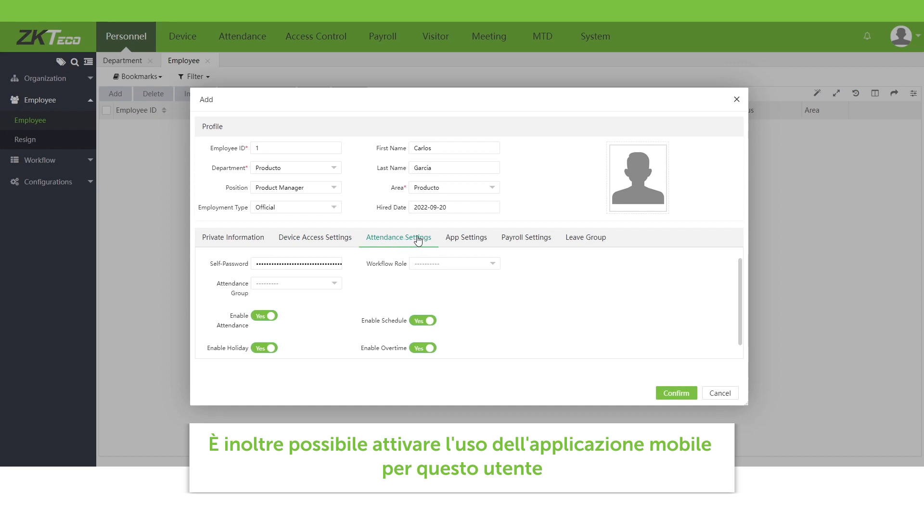
pyautogui.click(466, 238)
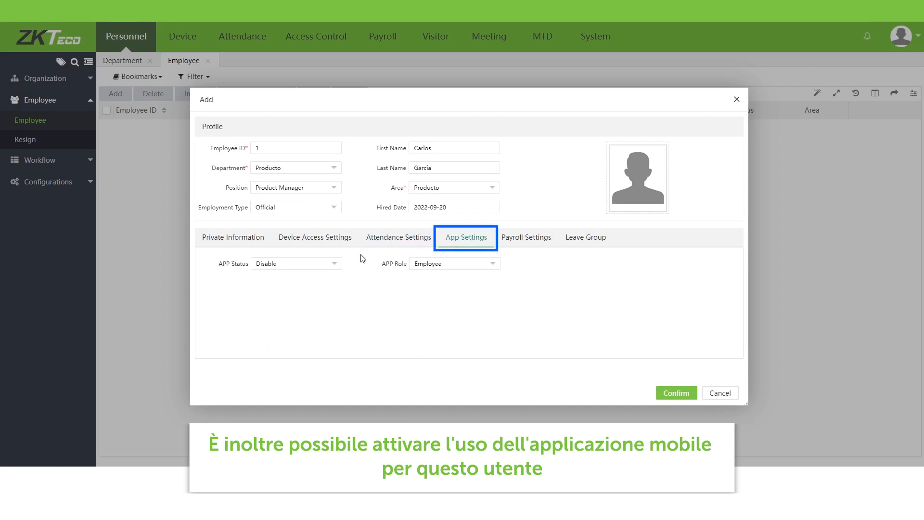
pyautogui.click(335, 265)
pyautogui.click(313, 290)
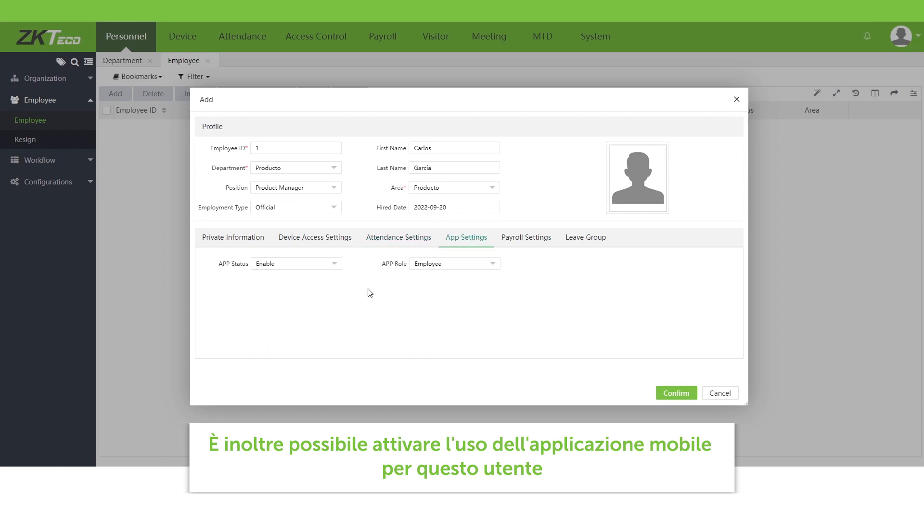
pyautogui.click(489, 265)
pyautogui.click(473, 290)
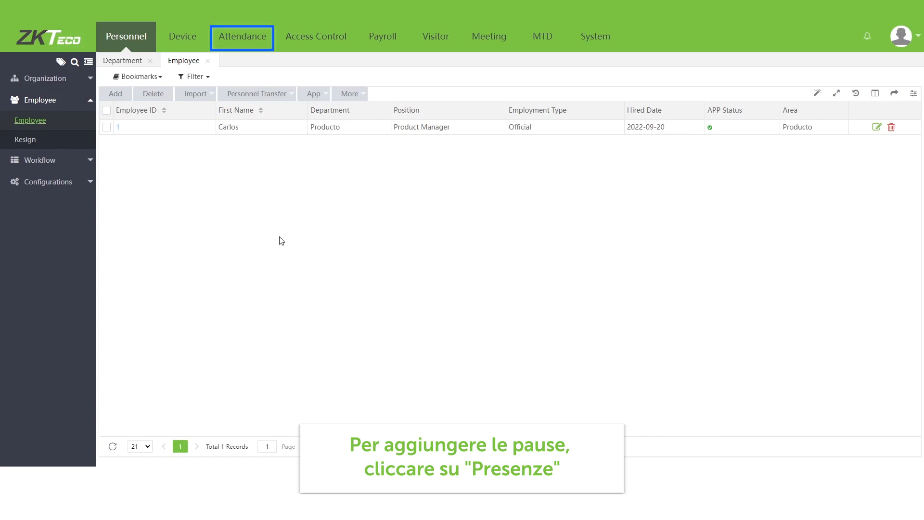
# - Open a new break time entry under Attendance shift settings
pyautogui.click(245, 48)
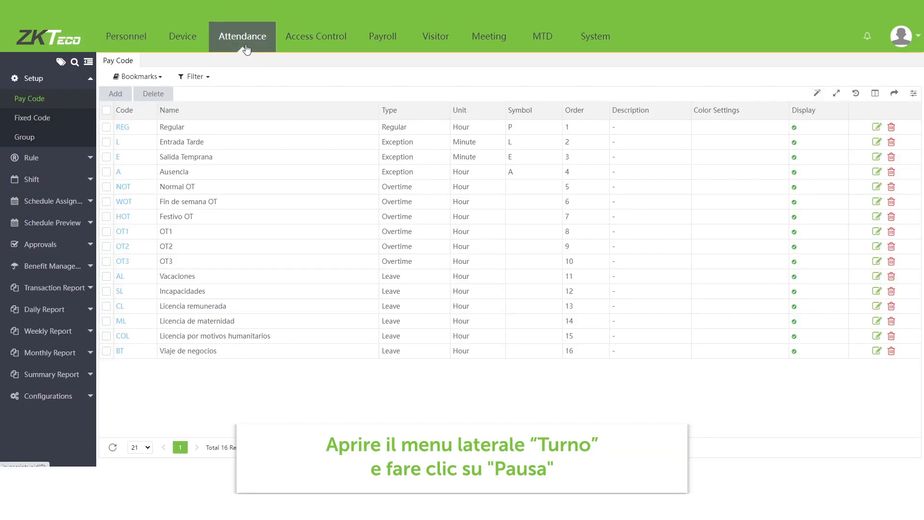
pyautogui.click(88, 178)
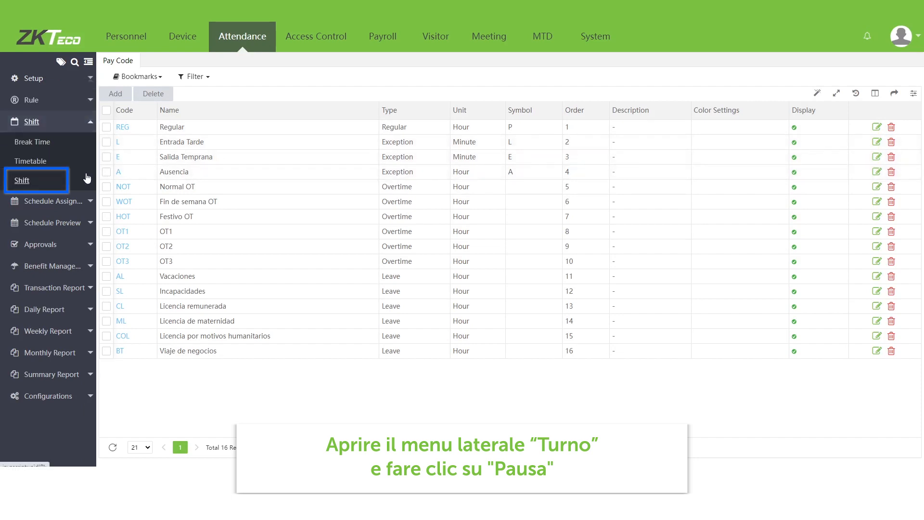
pyautogui.click(64, 149)
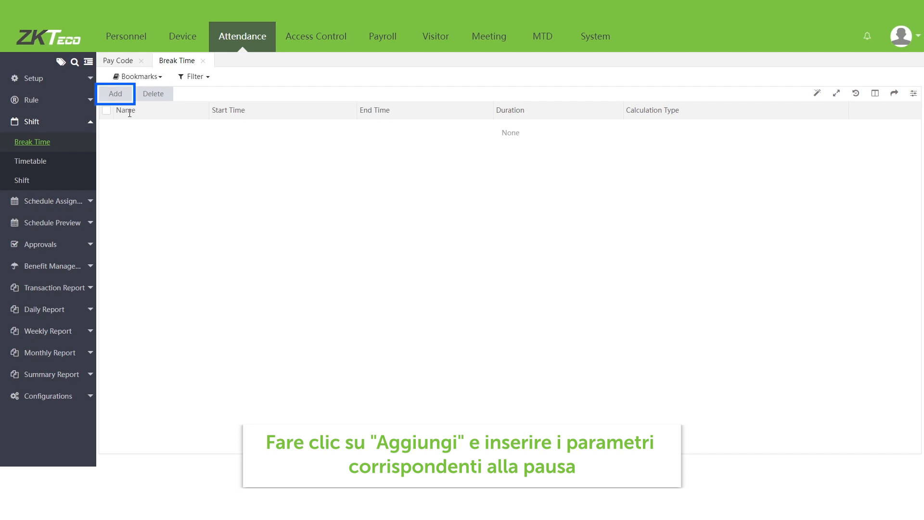
pyautogui.click(115, 93)
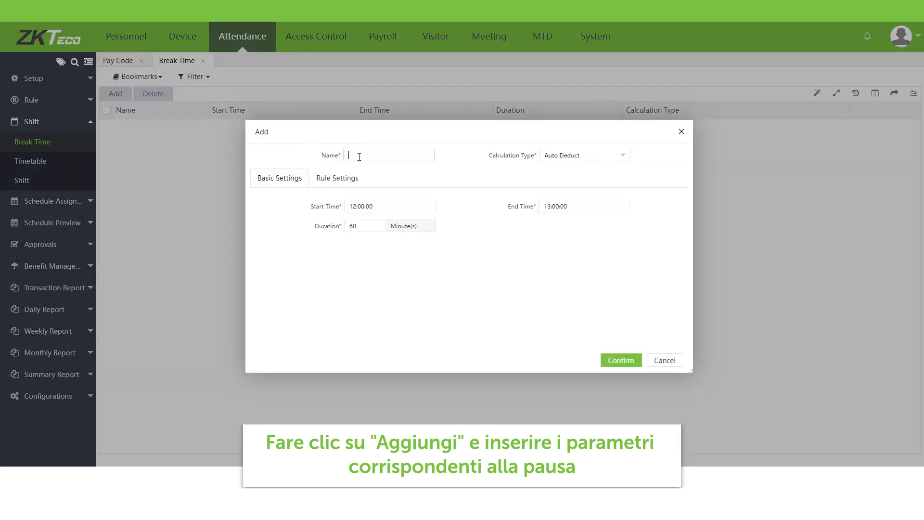
# - Create a break named Lunch from 13:00:00 to 14:00:00 with Auto Deduct calculation and save it
pyautogui.click(592, 157)
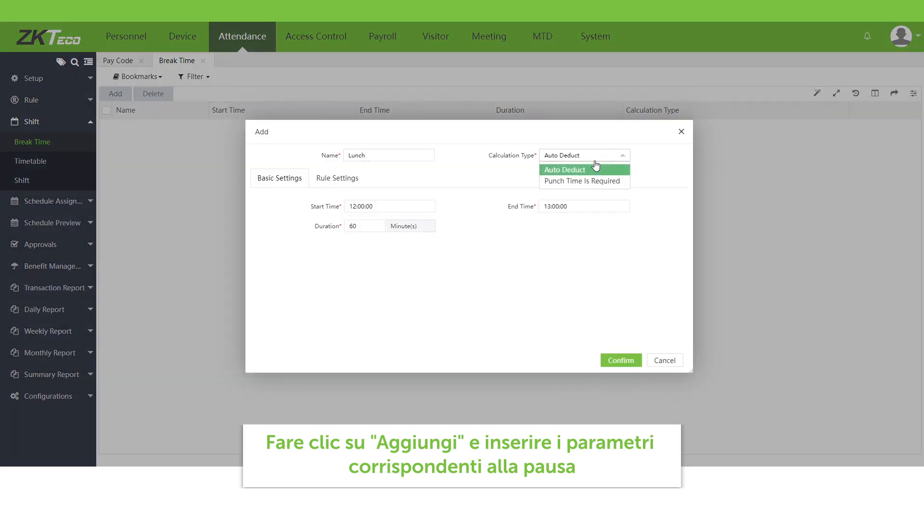
pyautogui.click(594, 167)
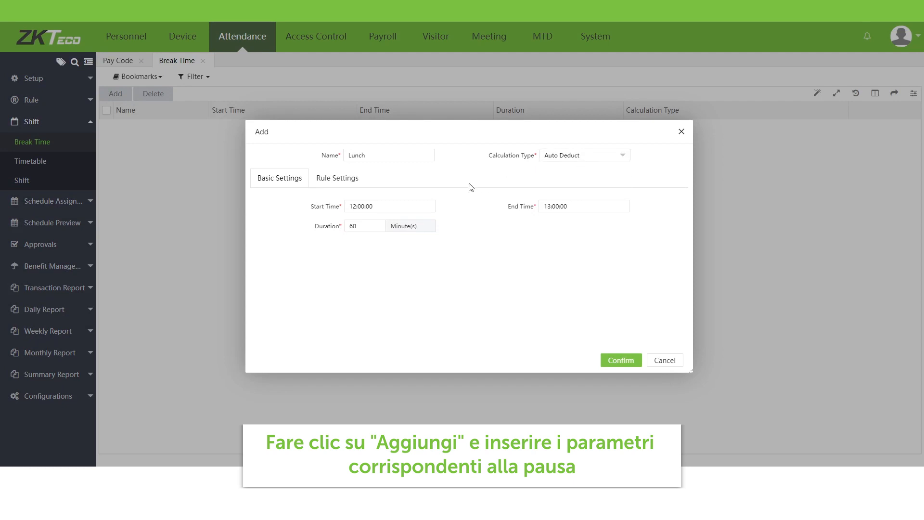
pyautogui.click(355, 206)
pyautogui.moveTo(552, 206); pyautogui.dragTo(547, 206)
pyautogui.write('4')
pyautogui.click(478, 244)
pyautogui.click(337, 180)
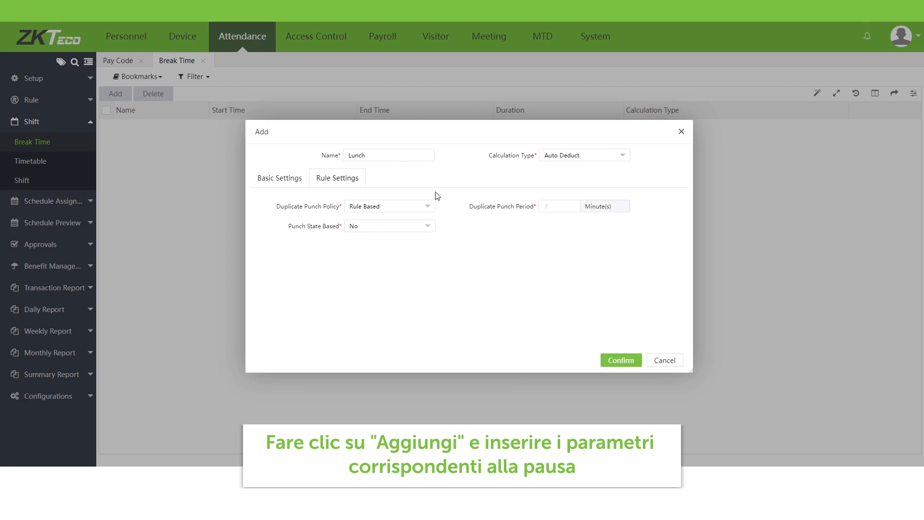
pyautogui.click(621, 361)
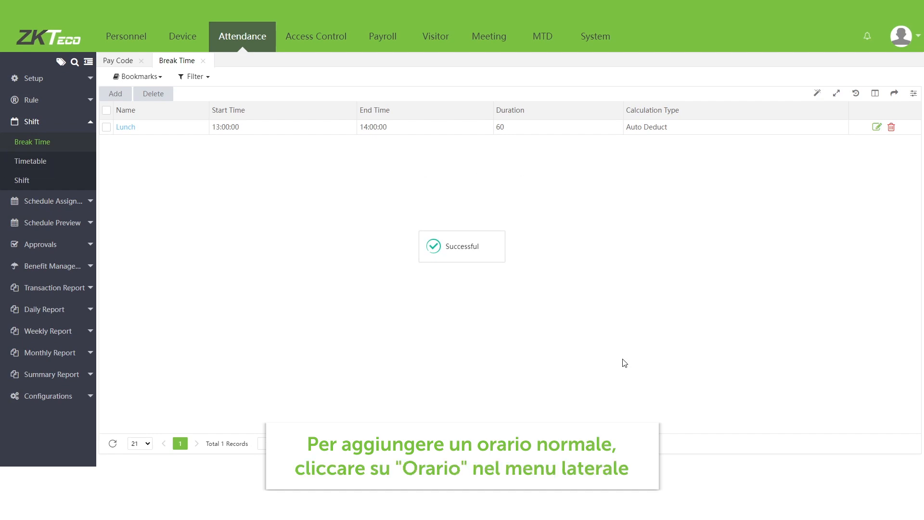
# - Start a normal timetable named Product Timetable with check-out 18:30:00 and check-in start time 08:30:00
pyautogui.click(67, 160)
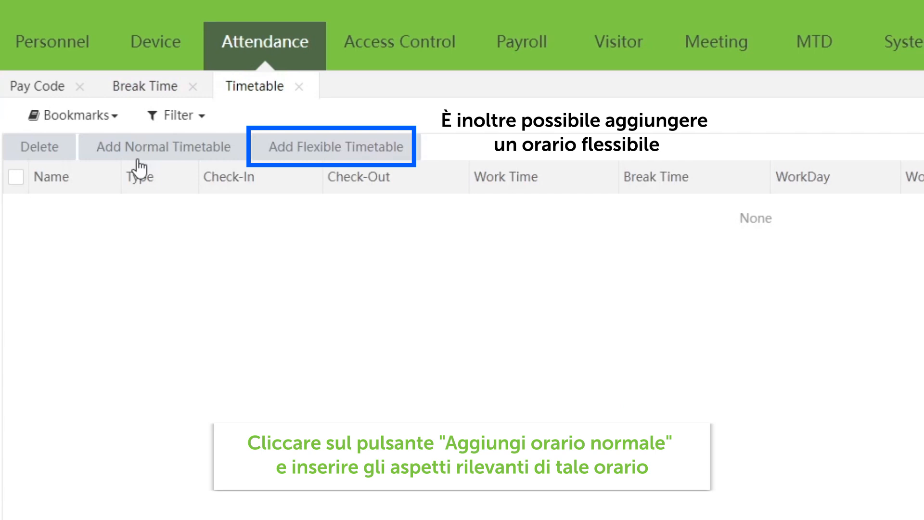
pyautogui.click(171, 147)
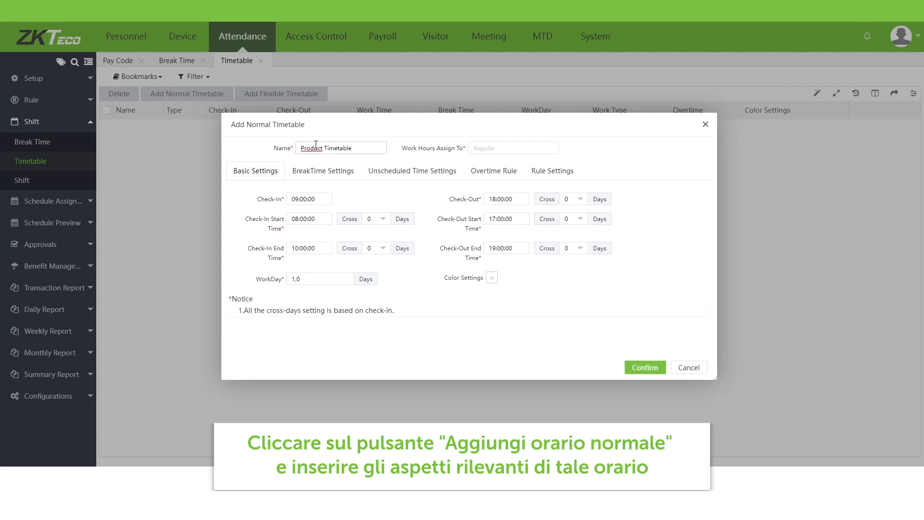
pyautogui.click(498, 197)
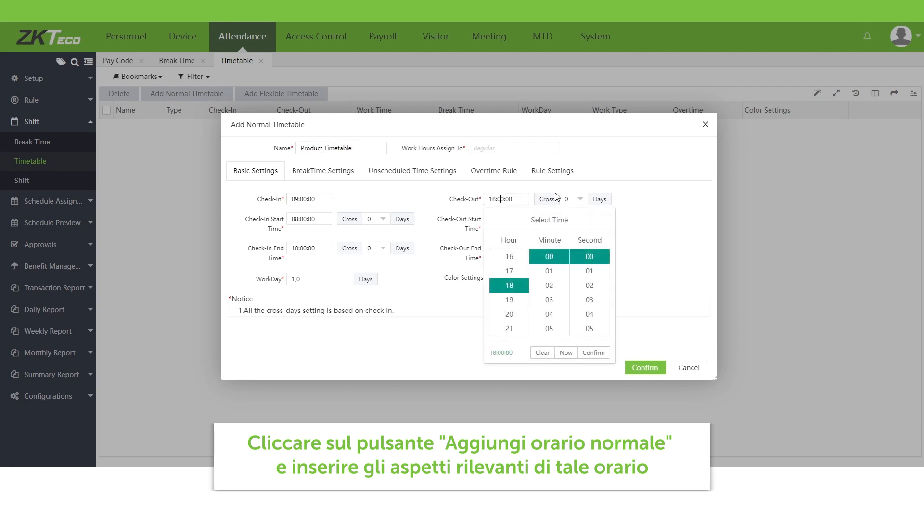
pyautogui.click(301, 217)
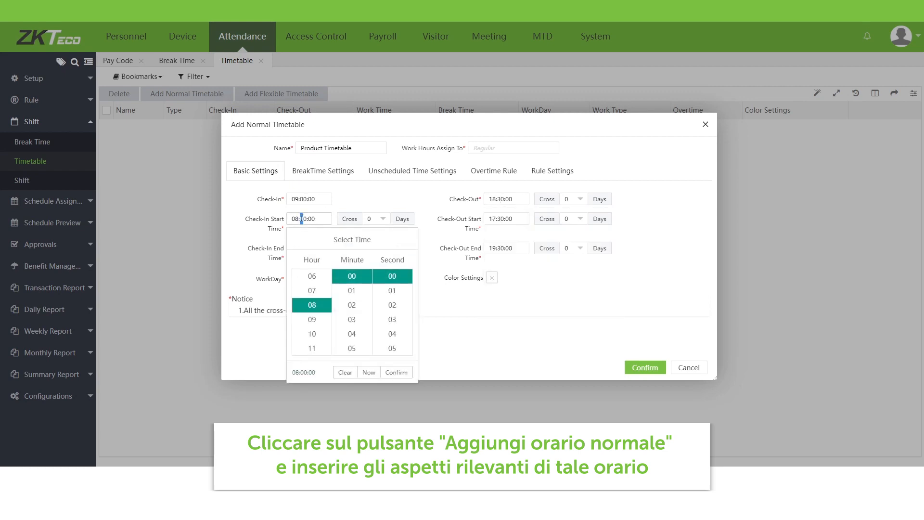
pyautogui.click(251, 238)
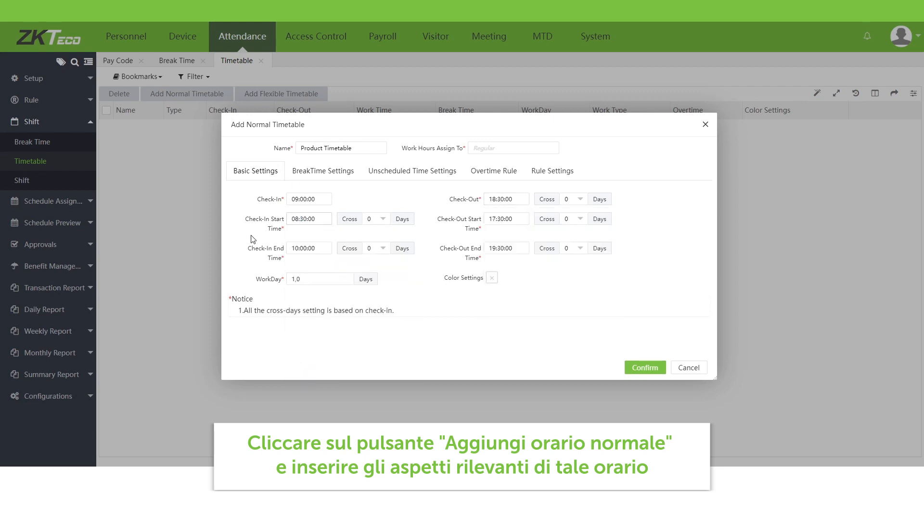
# - Set the check-in end time to 09:30:00, check-out start time to 18:00:00 and check-out end time to 19:00:00
pyautogui.click(297, 249)
pyautogui.write('9:3')
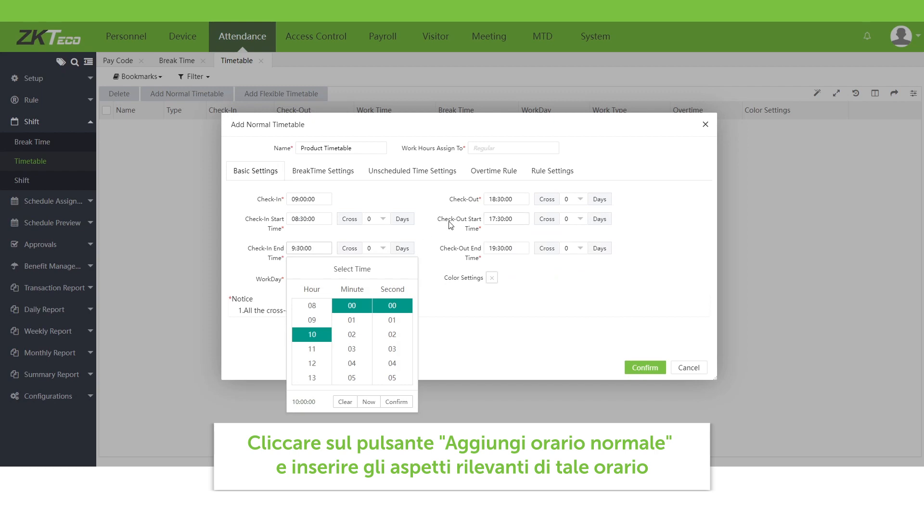
pyautogui.click(497, 221)
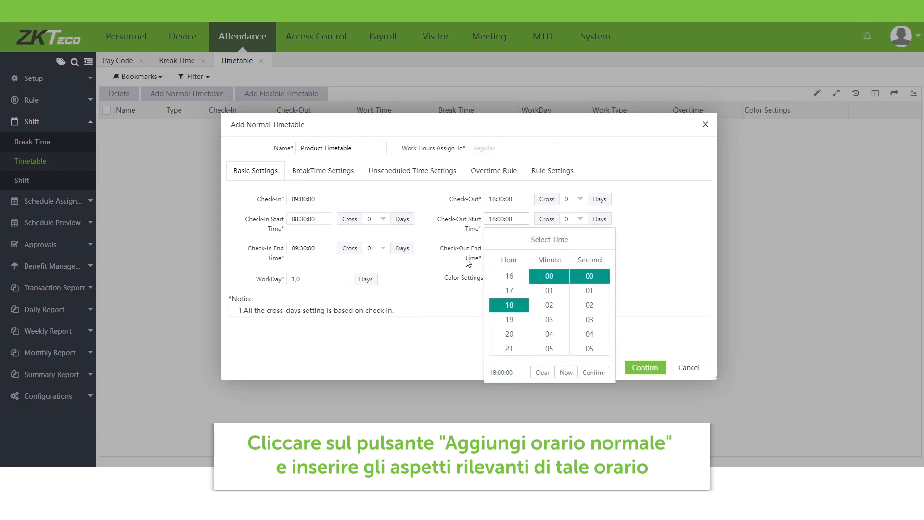
pyautogui.click(502, 249)
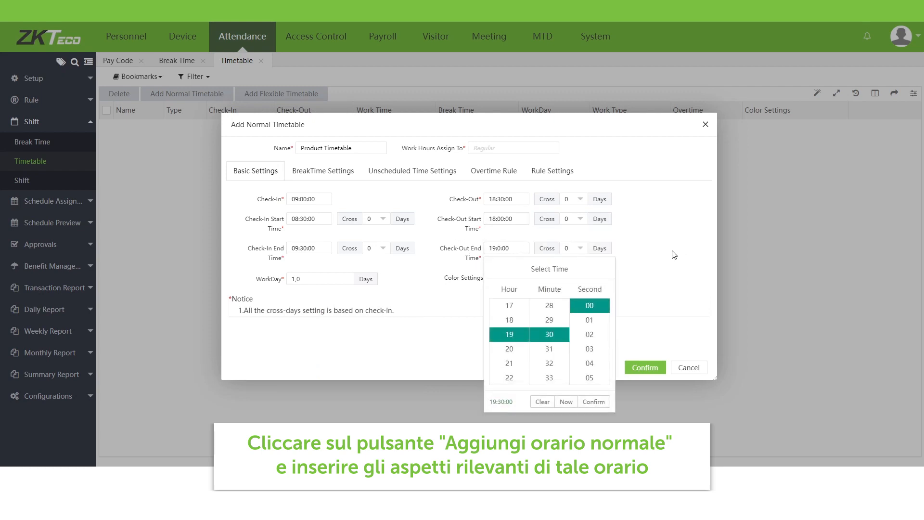
pyautogui.write('0')
pyautogui.click(707, 243)
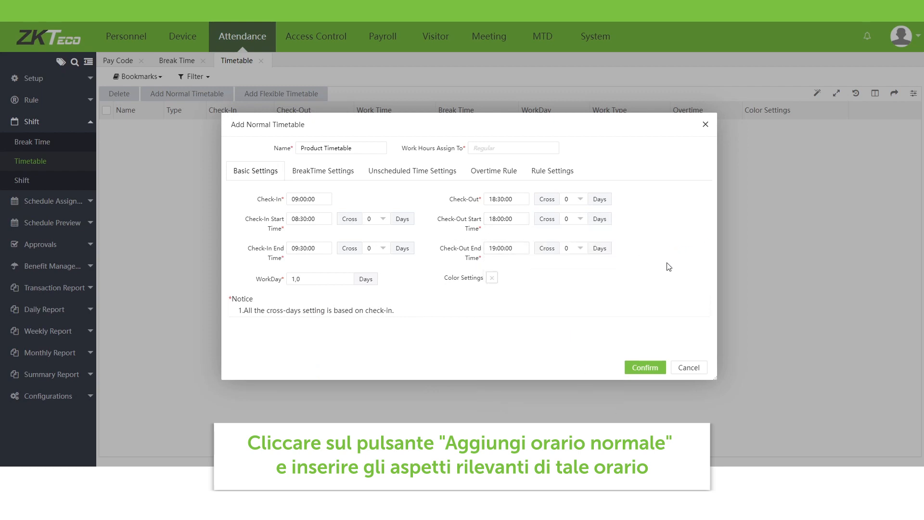
# - Set the timetable's colour to blue #004dff
pyautogui.click(491, 278)
pyautogui.click(556, 344)
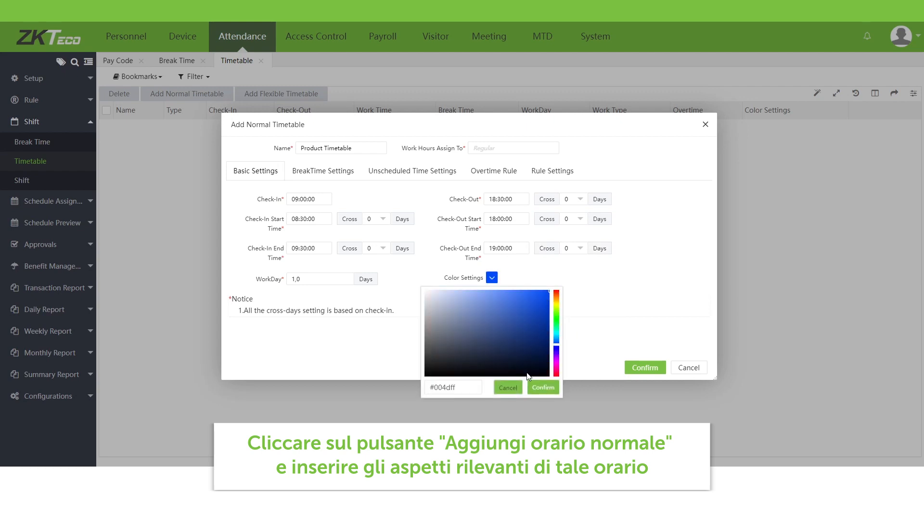
pyautogui.click(543, 387)
# - Assign the Lunch break to the timetable in its break time settings
pyautogui.click(332, 173)
pyautogui.click(242, 219)
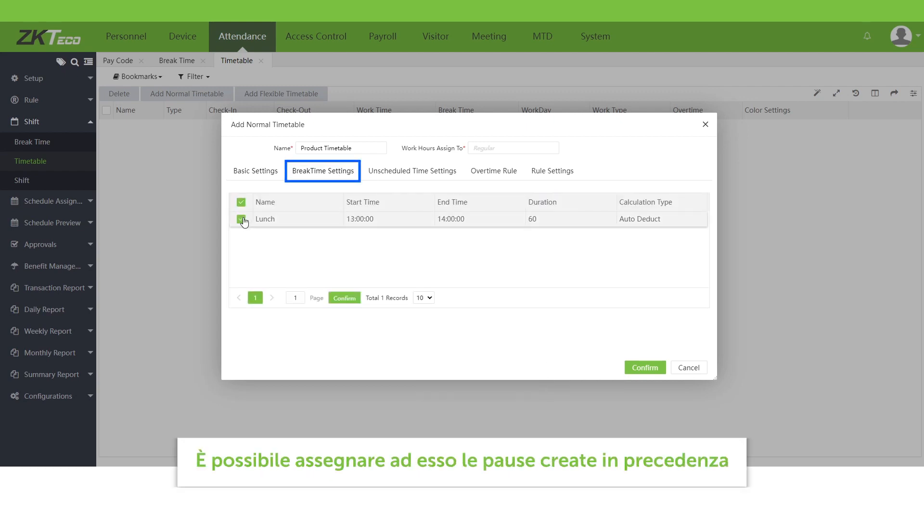
# - Review the unscheduled time, overtime rule and rule settings options, leaving them disabled, and save the Product Timetable
pyautogui.click(412, 171)
pyautogui.click(319, 204)
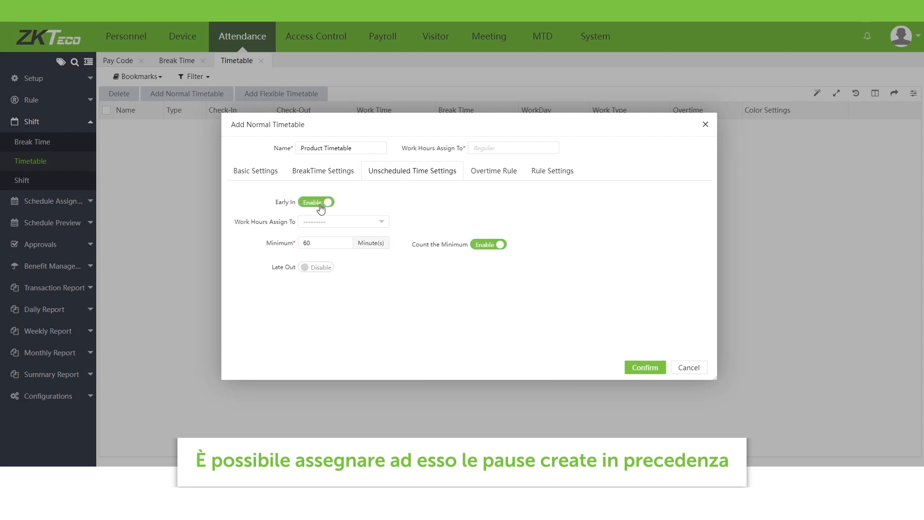
pyautogui.click(318, 269)
pyautogui.click(319, 270)
pyautogui.click(318, 204)
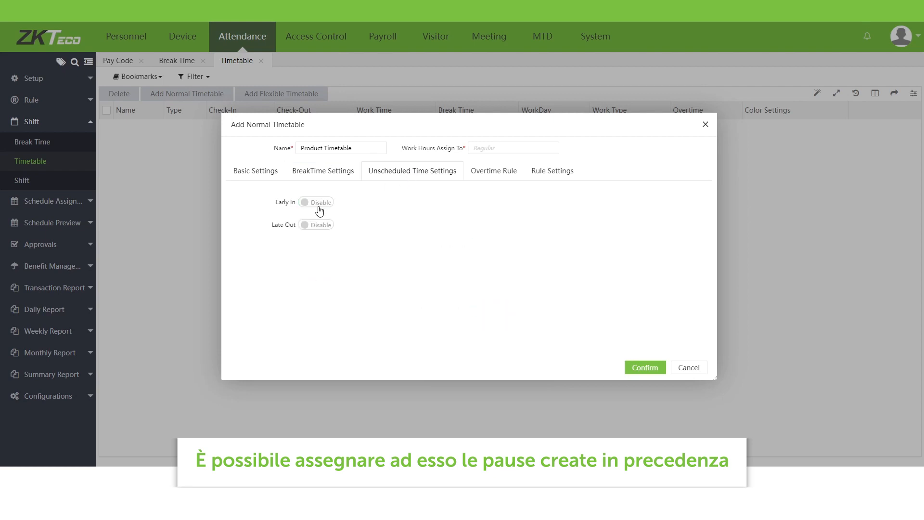
pyautogui.click(496, 182)
pyautogui.click(319, 204)
pyautogui.click(318, 225)
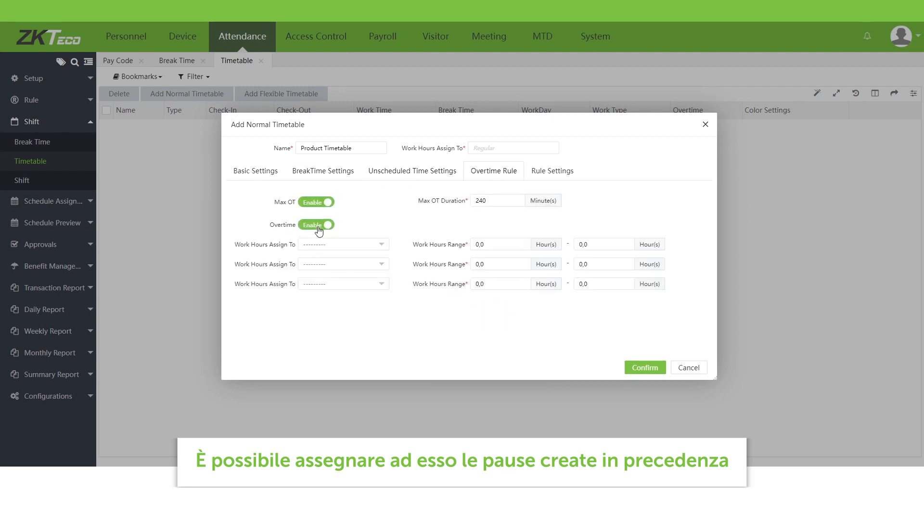
pyautogui.click(318, 225)
pyautogui.click(319, 203)
pyautogui.click(550, 173)
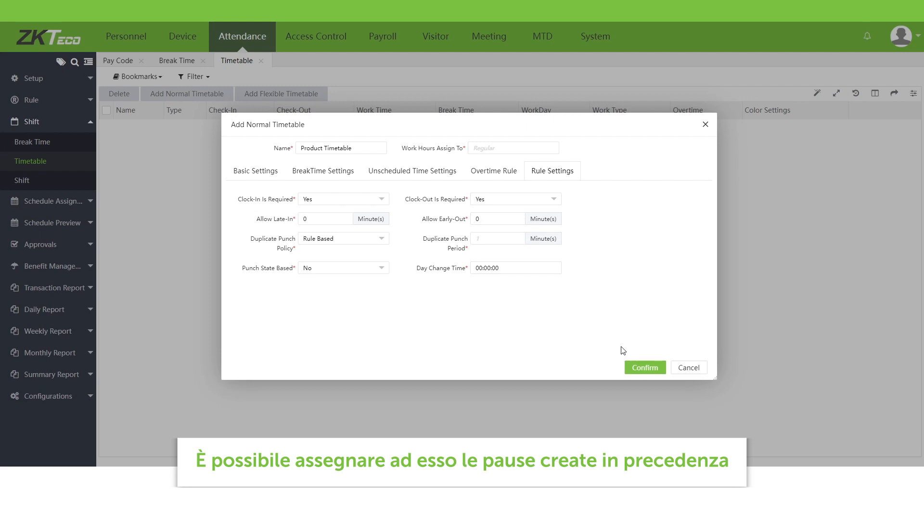
pyautogui.click(645, 368)
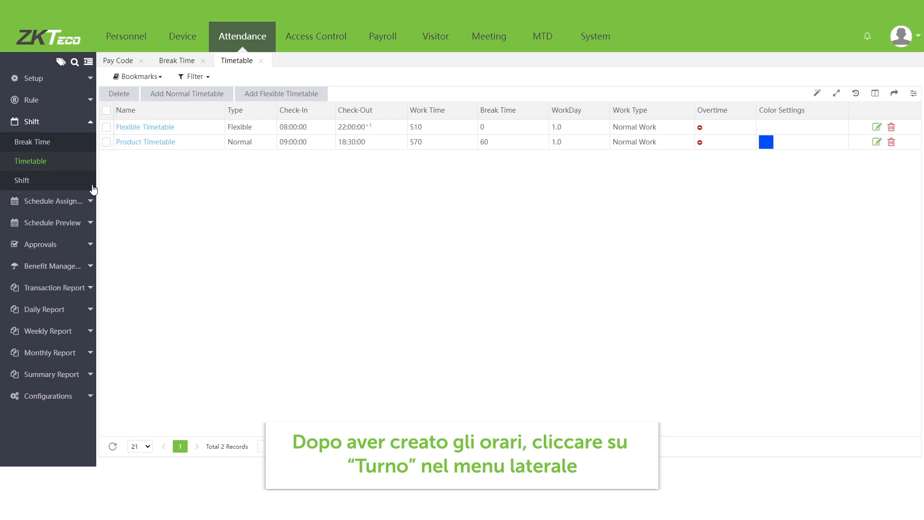
# - Open the shift list and start a new shift named Regular Shift
pyautogui.click(76, 186)
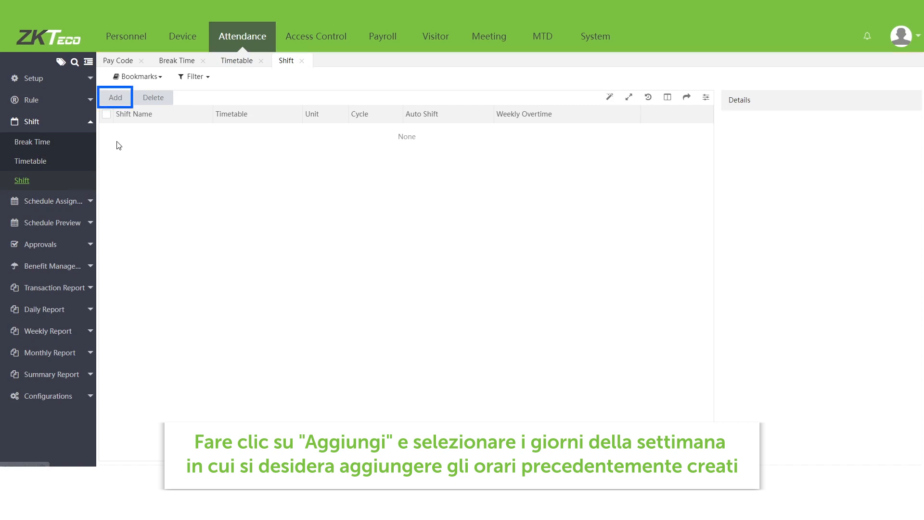
pyautogui.click(114, 98)
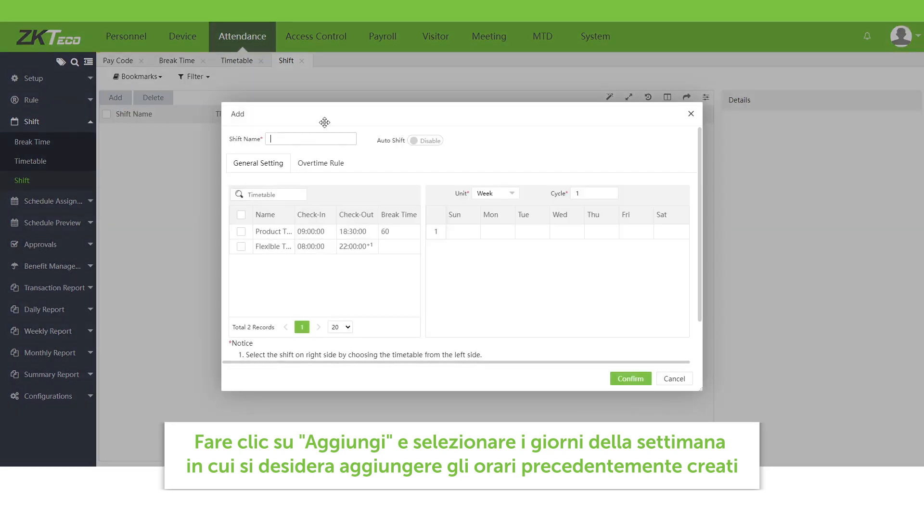
pyautogui.write('Regular Shift')
# - Assign Product Timetable to Monday, Tuesday, Wednesday and Thursday of the weekly cycle
pyautogui.click(267, 232)
pyautogui.click(498, 231)
pyautogui.click(530, 232)
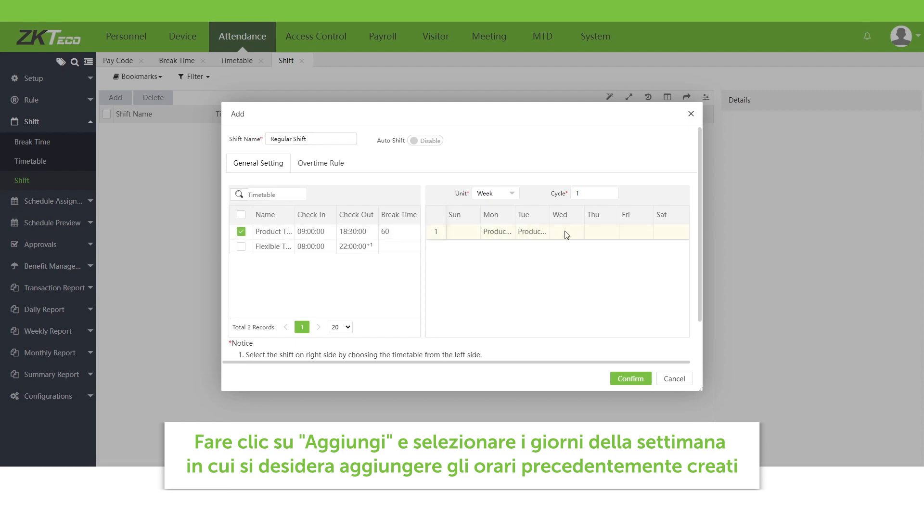
pyautogui.click(566, 233)
pyautogui.click(601, 232)
# - Assign Flexible Timetable to Friday of the shift
pyautogui.click(241, 246)
pyautogui.click(635, 231)
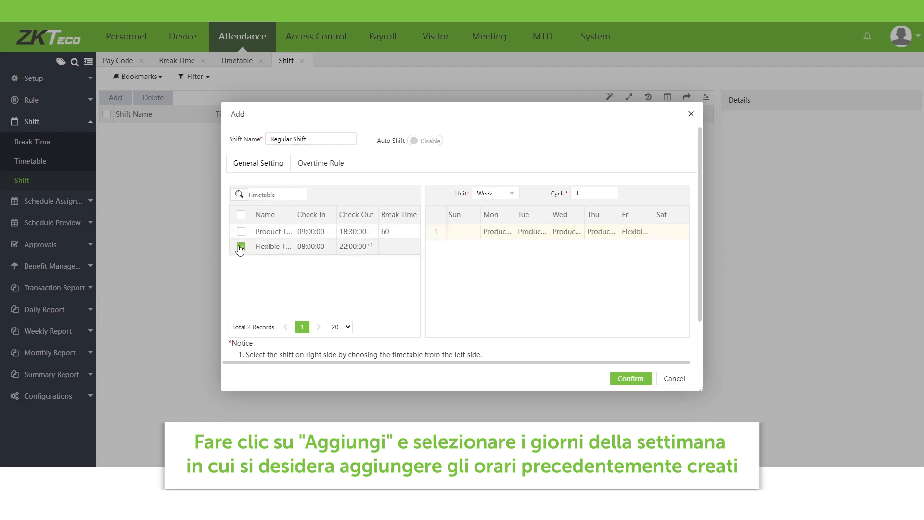
pyautogui.click(241, 247)
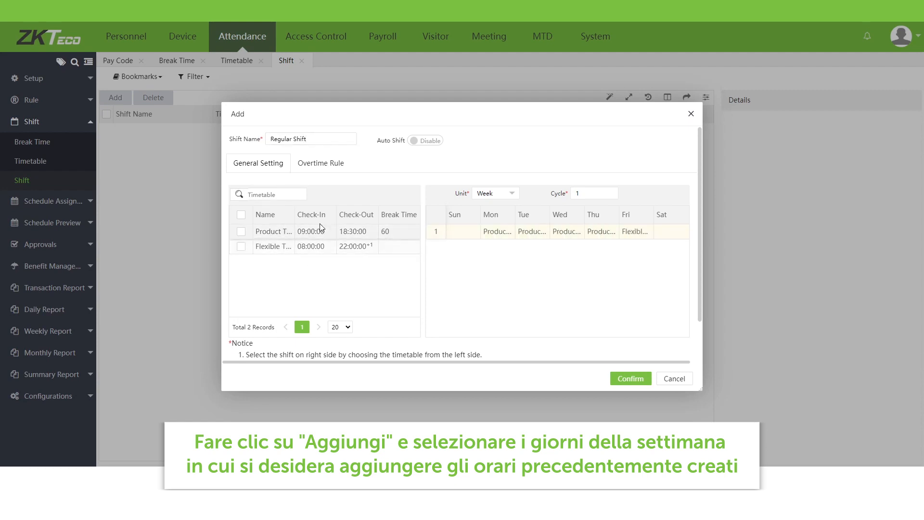
# - Check the shift's weekly overtime rule, keep it disabled and save Regular Shift
pyautogui.click(325, 163)
pyautogui.click(286, 204)
pyautogui.click(298, 204)
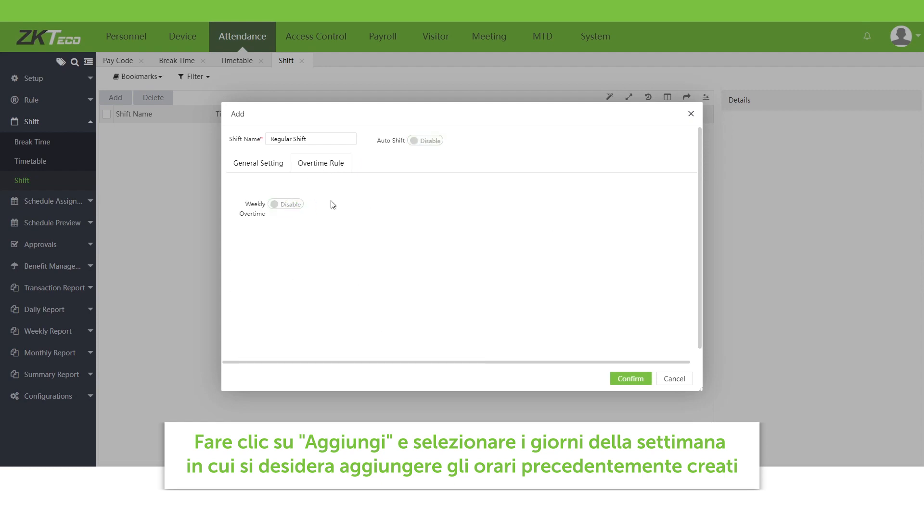
pyautogui.click(630, 379)
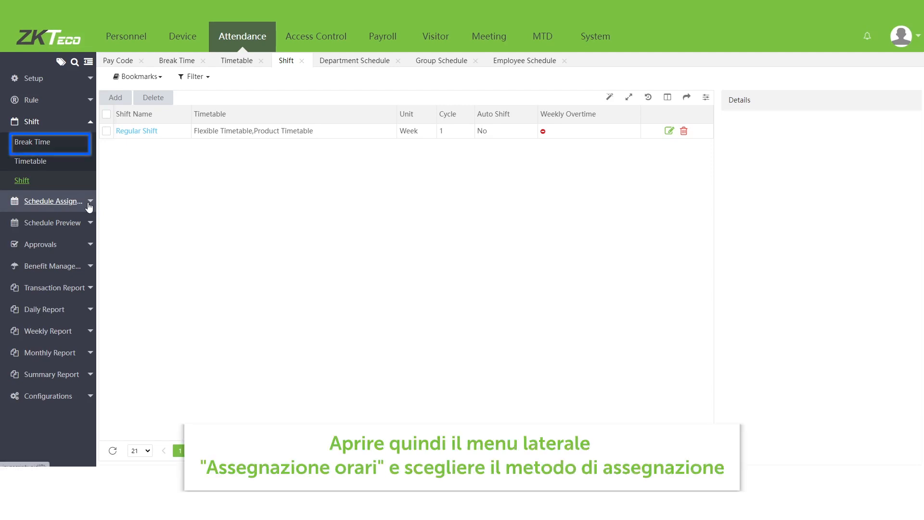
# - Open Employee Schedule and add a new schedule for employee ID 1
pyautogui.click(89, 206)
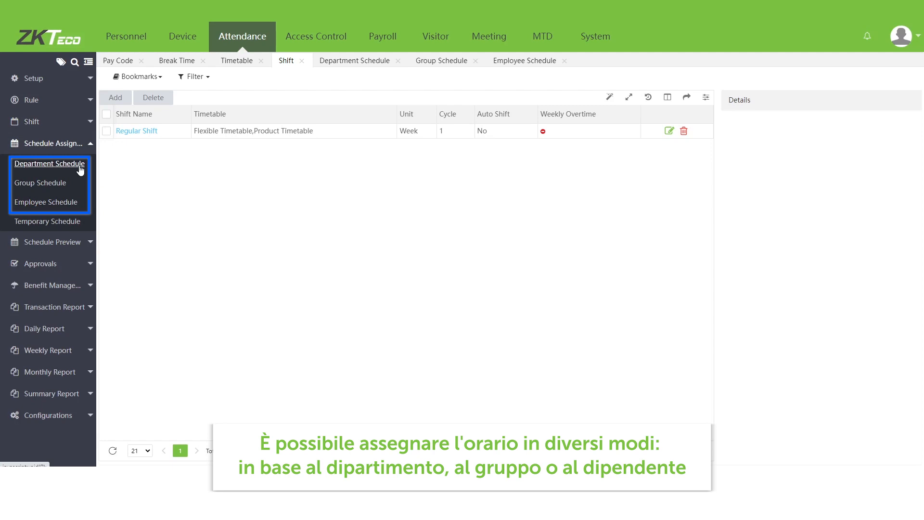
pyautogui.click(72, 202)
pyautogui.click(155, 99)
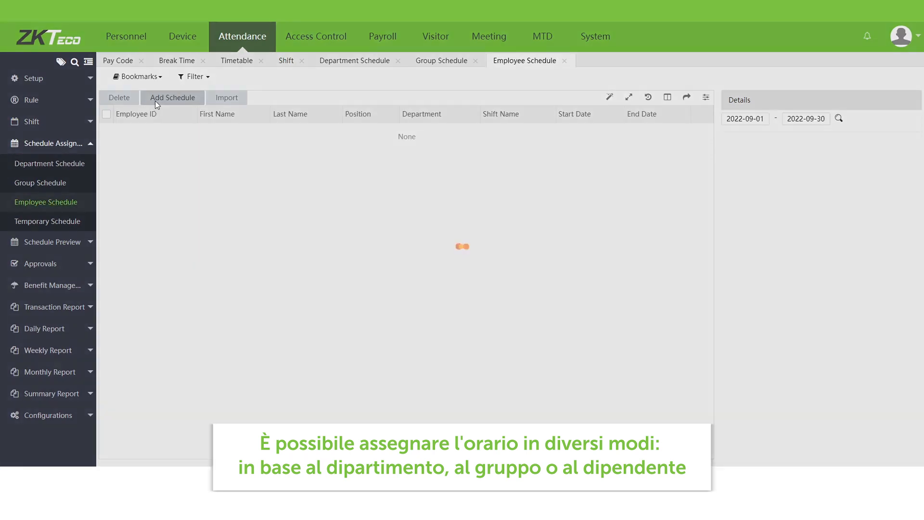
pyautogui.click(262, 141)
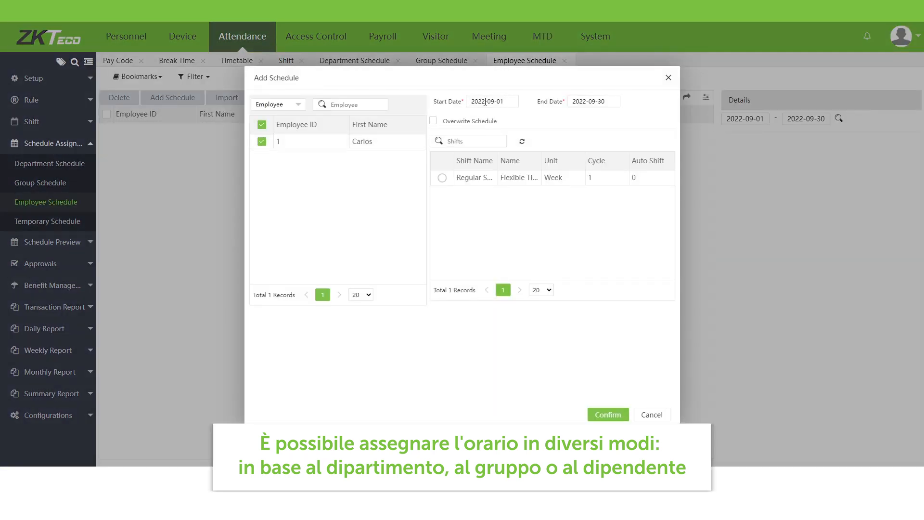
# - Set the schedule's start date to 2022-09-25, end date to 2022-12-30, and select Regular Shift
pyautogui.moveTo(500, 101); pyautogui.dragTo(493, 117)
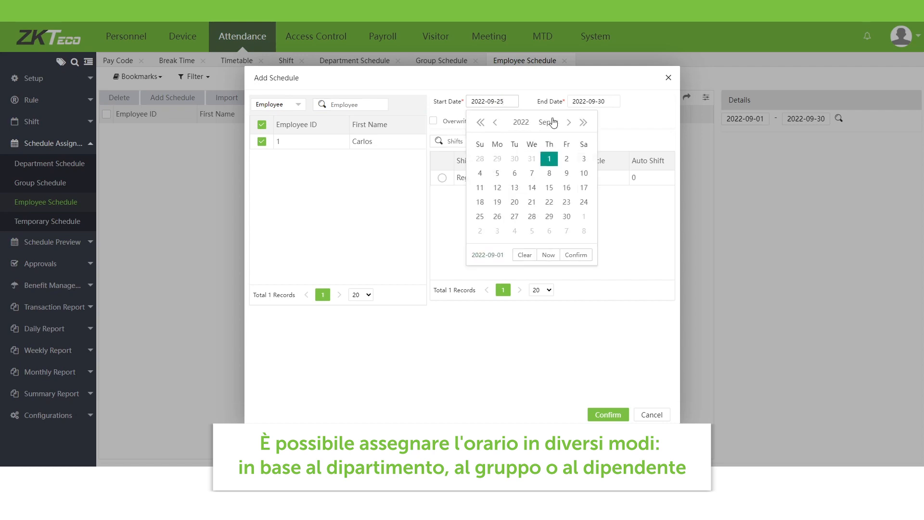
pyautogui.doubleClick(591, 101)
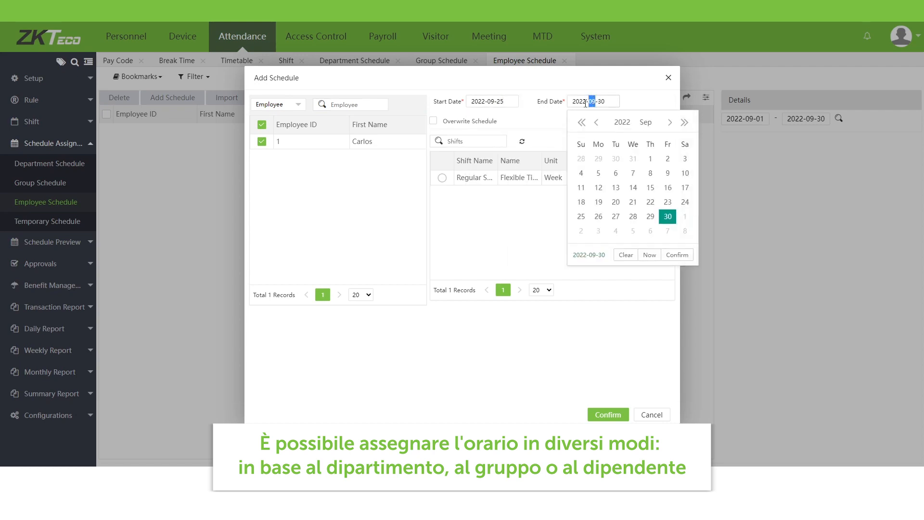
pyautogui.write('12')
pyautogui.click(442, 177)
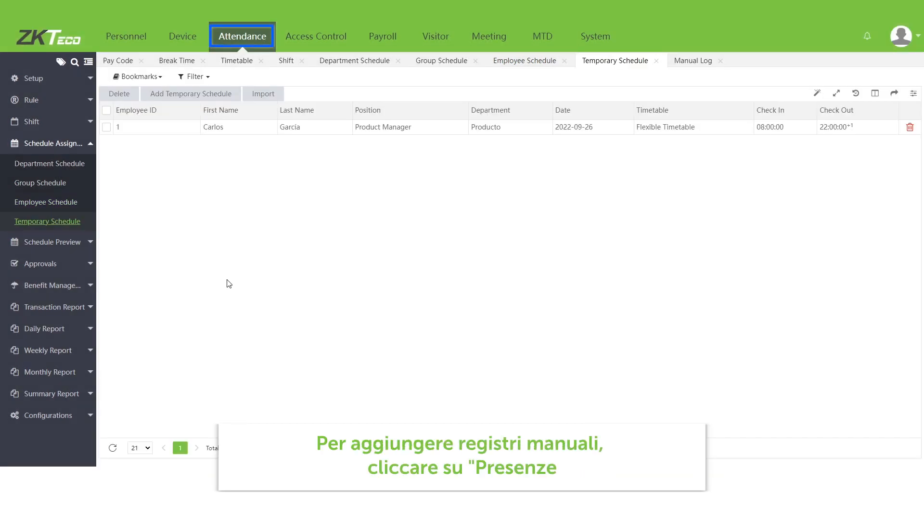
# - Open Manual Log under Approvals and add an entry for employee ID 1
pyautogui.click(94, 266)
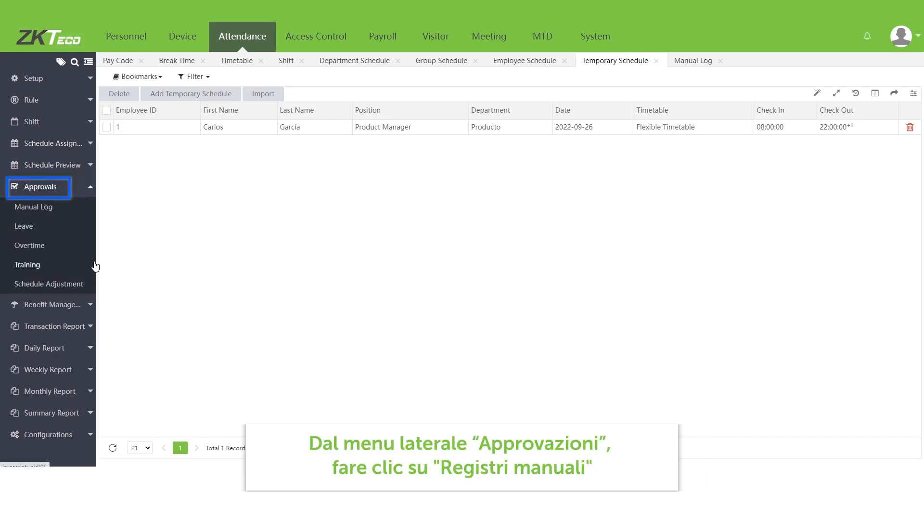
pyautogui.click(65, 208)
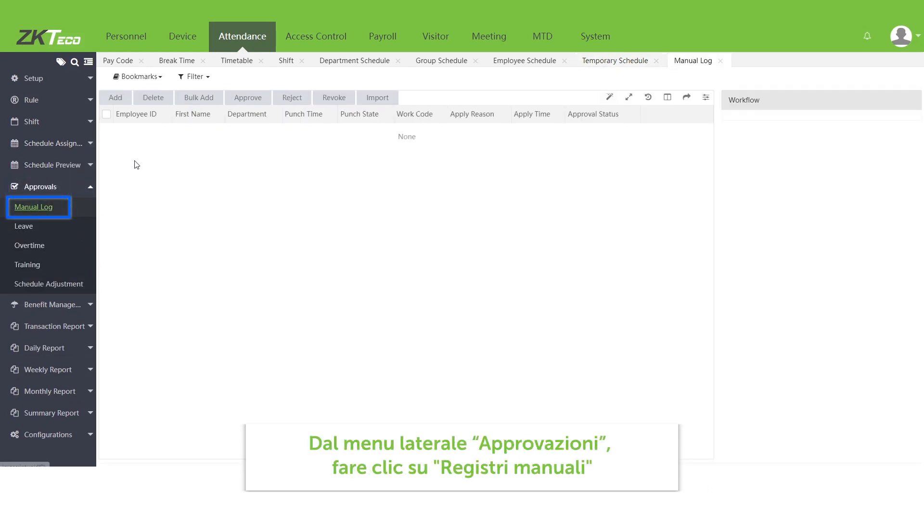
pyautogui.click(116, 97)
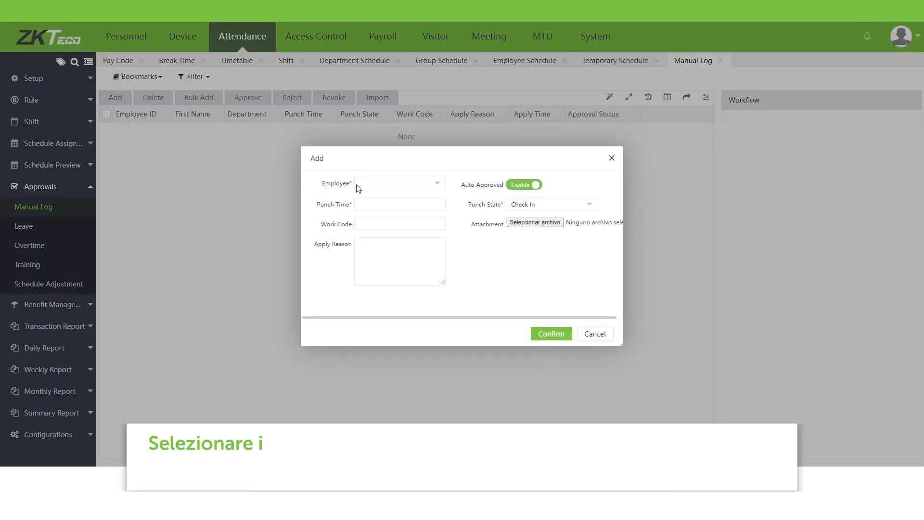
pyautogui.click(373, 183)
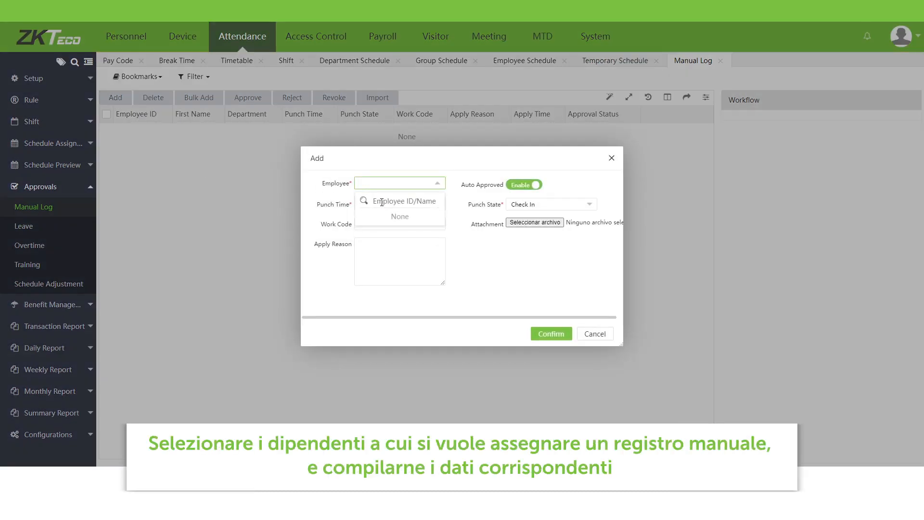
pyautogui.write('1')
pyautogui.click(366, 219)
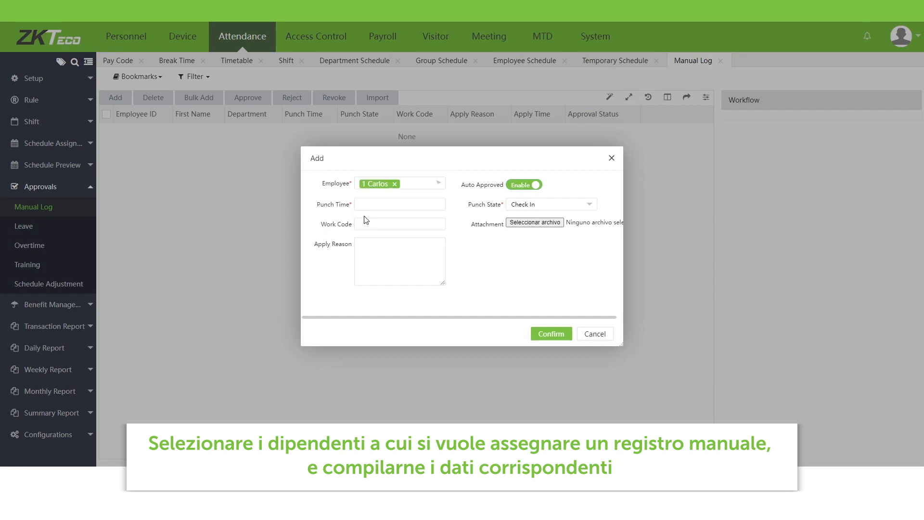
pyautogui.click(434, 206)
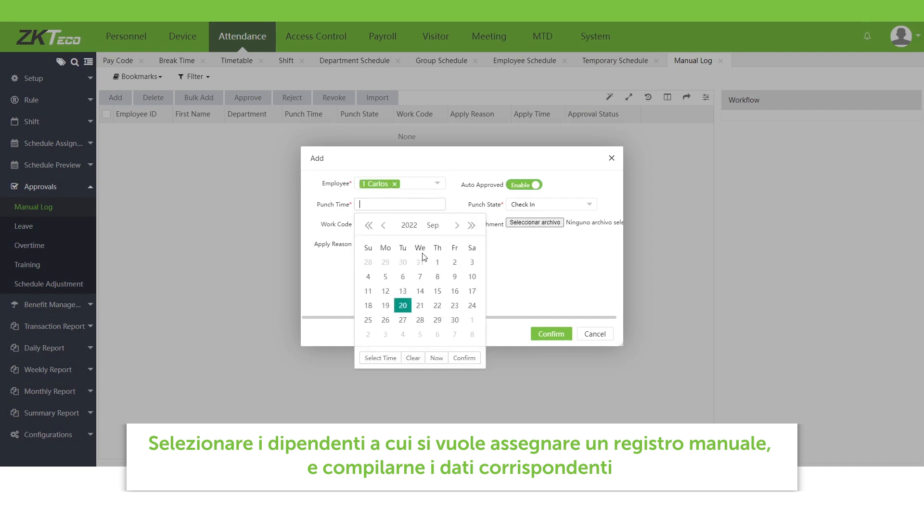
pyautogui.click(433, 359)
pyautogui.doubleClick(396, 205)
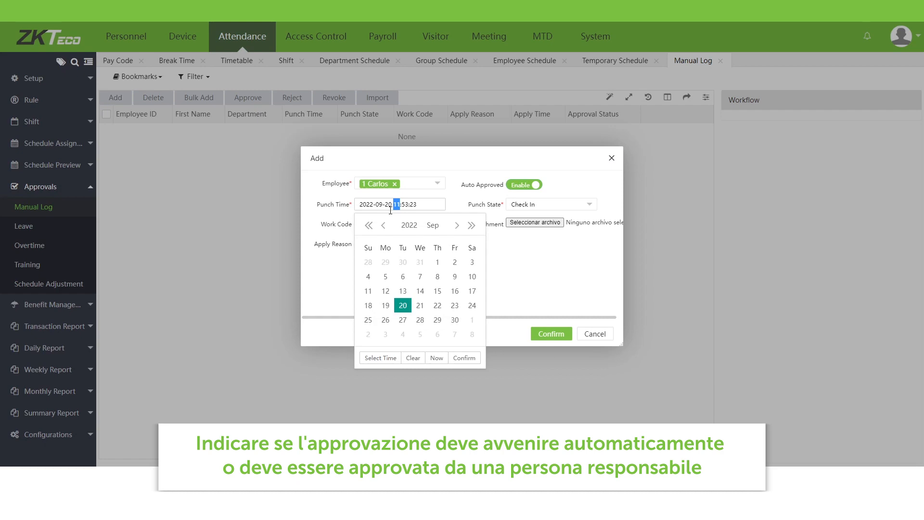
pyautogui.write('09')
pyautogui.click(431, 203)
pyautogui.click(525, 253)
# - Choose Check In as the punch state with auto approval enabled and save the manual log entry
pyautogui.click(542, 206)
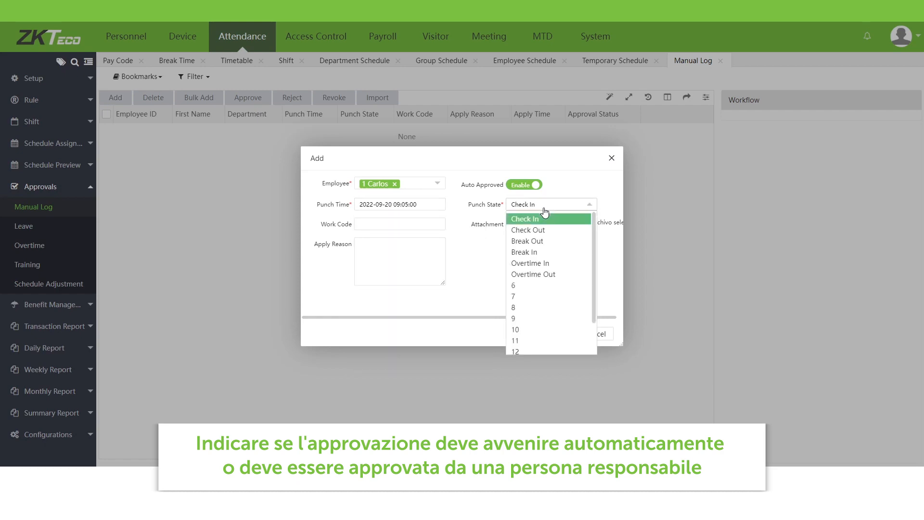
pyautogui.scroll(-2, 549, 299)
pyautogui.scroll(2, 537, 284)
pyautogui.click(532, 221)
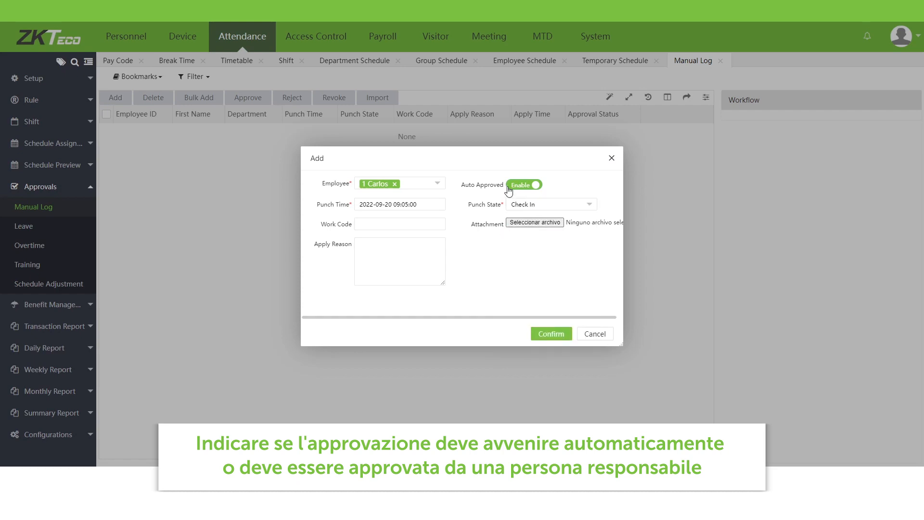
pyautogui.click(527, 187)
pyautogui.click(527, 187)
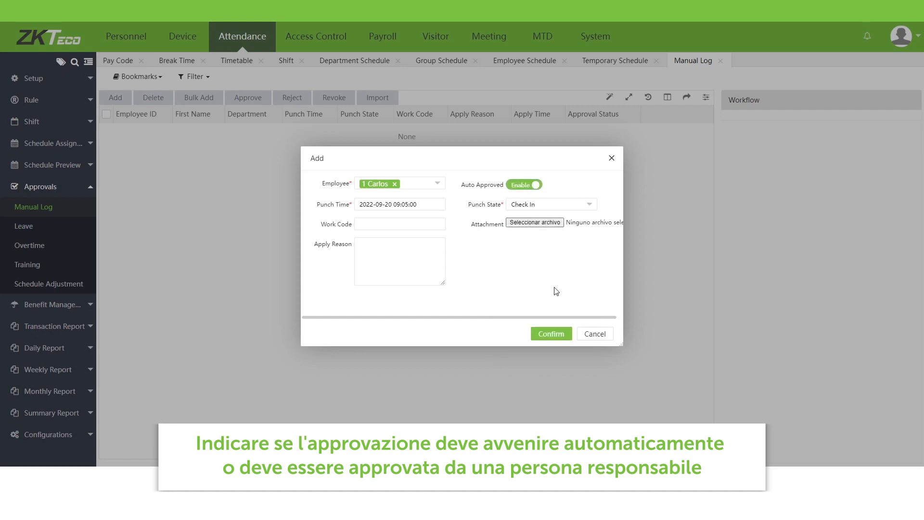
pyautogui.click(556, 335)
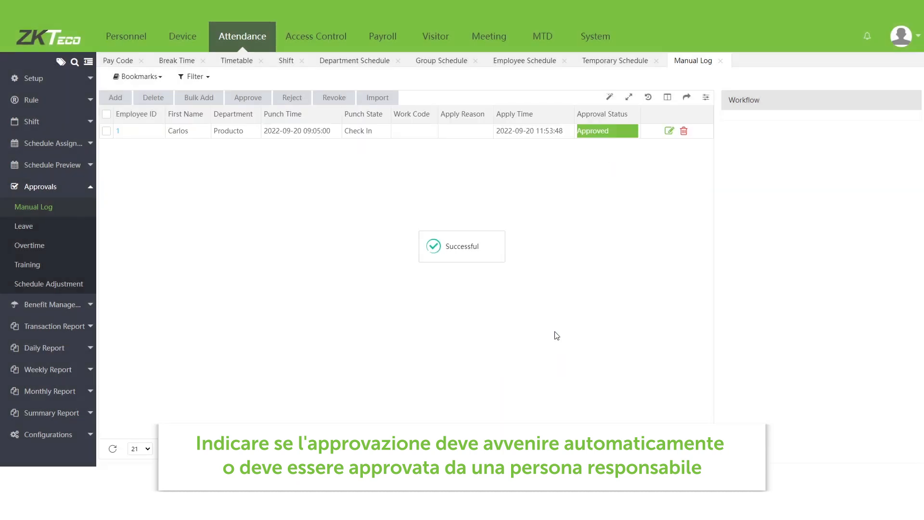